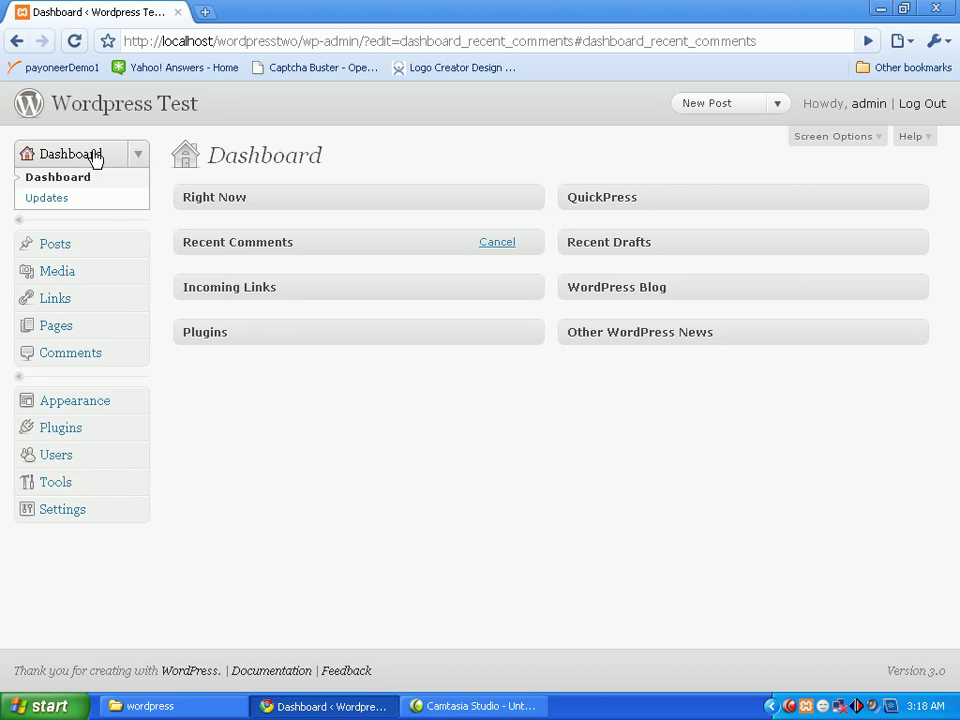
click(140, 162)
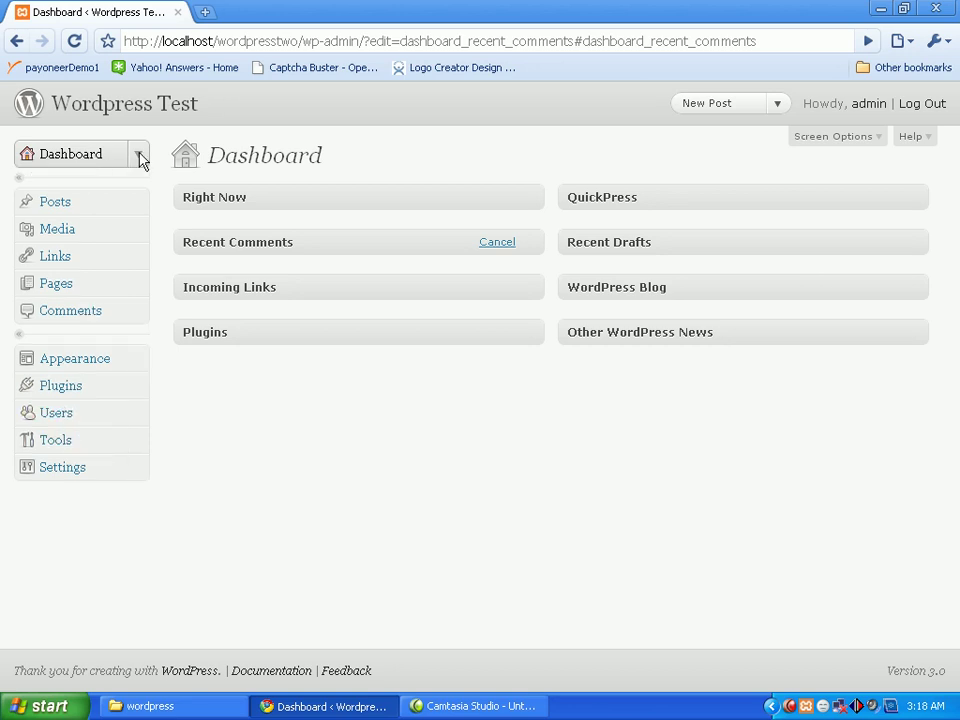
click(140, 162)
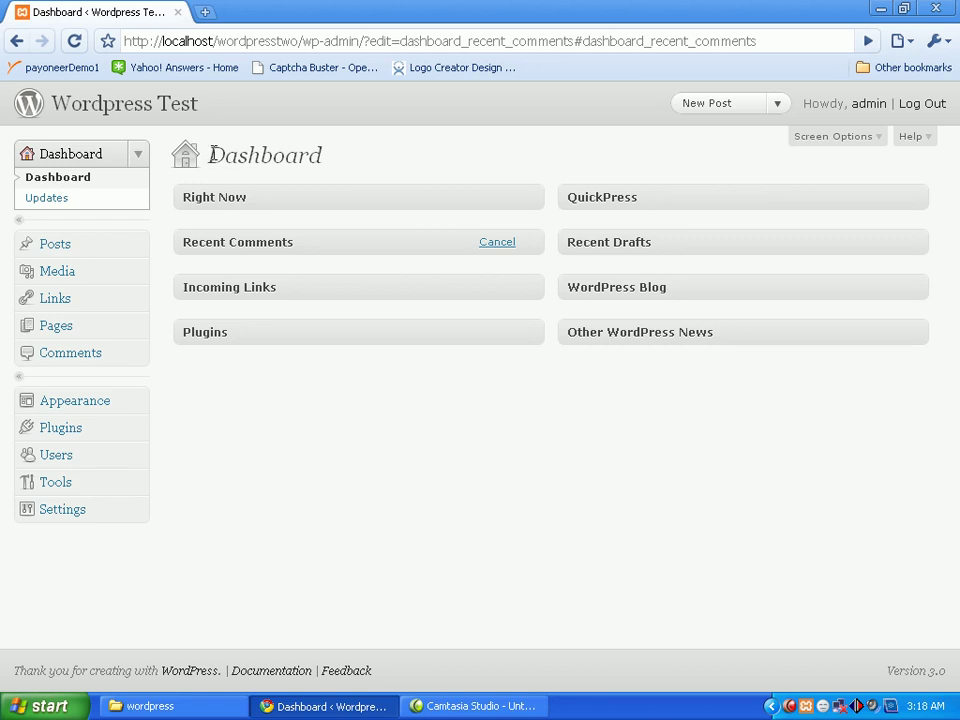
drag(222, 156, 364, 159)
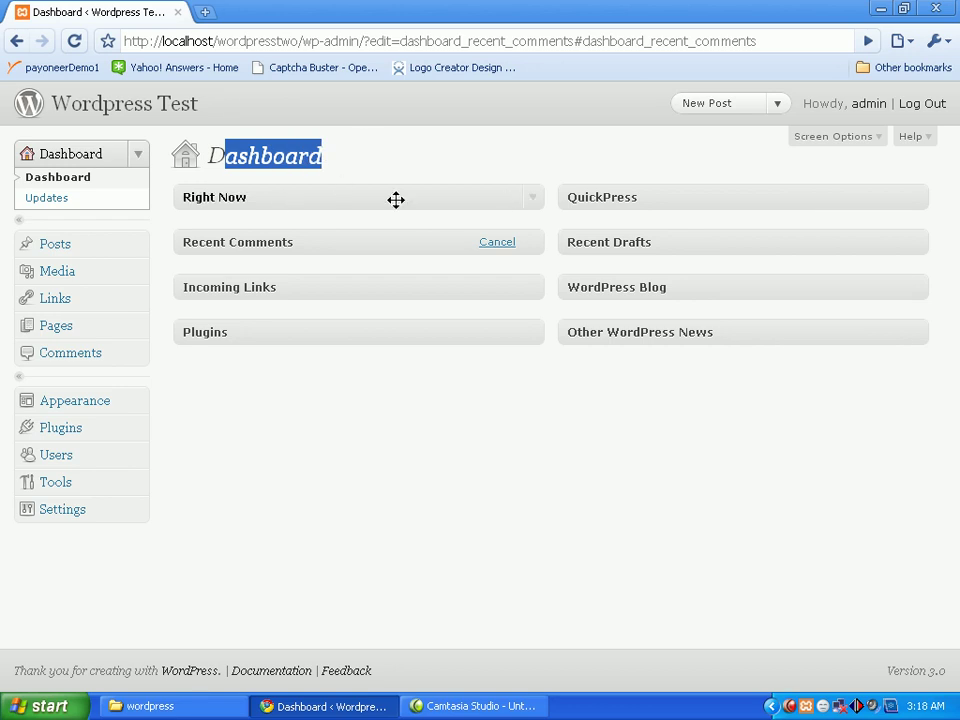
click(342, 164)
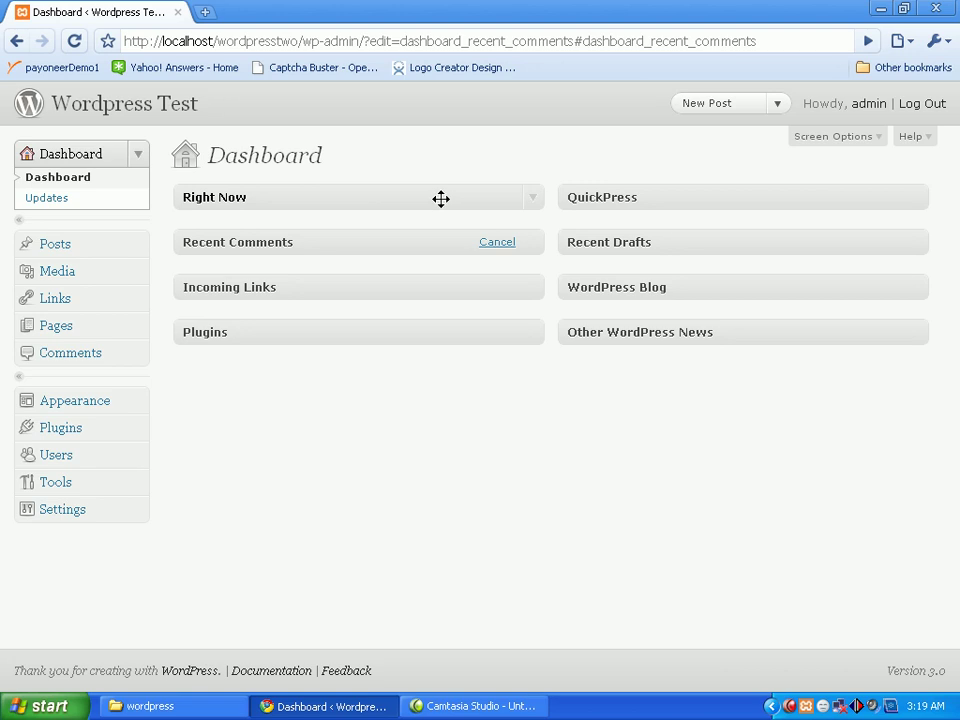
- Expand the Right Now widget, check the installed WordPress version in its summary, and collapse the widget
click(533, 197)
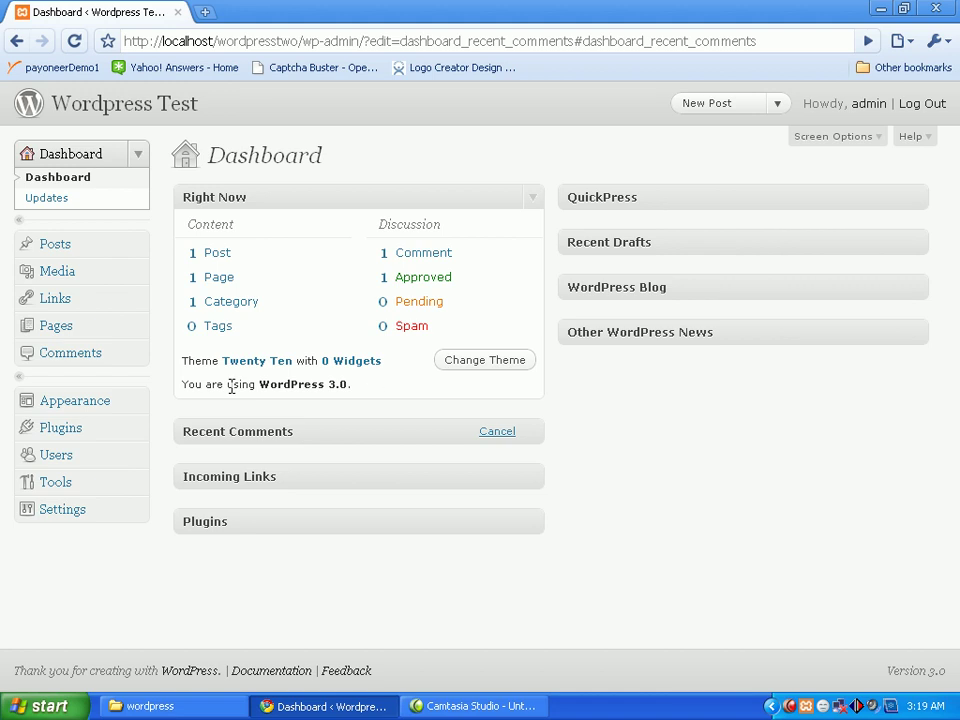
drag(238, 384, 361, 386)
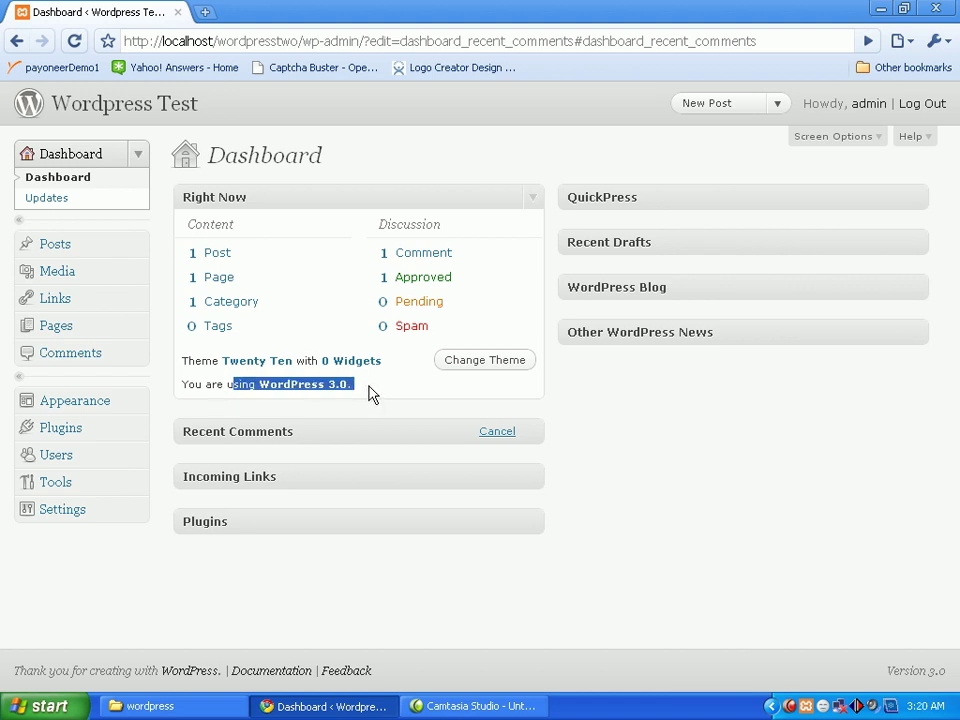
click(368, 394)
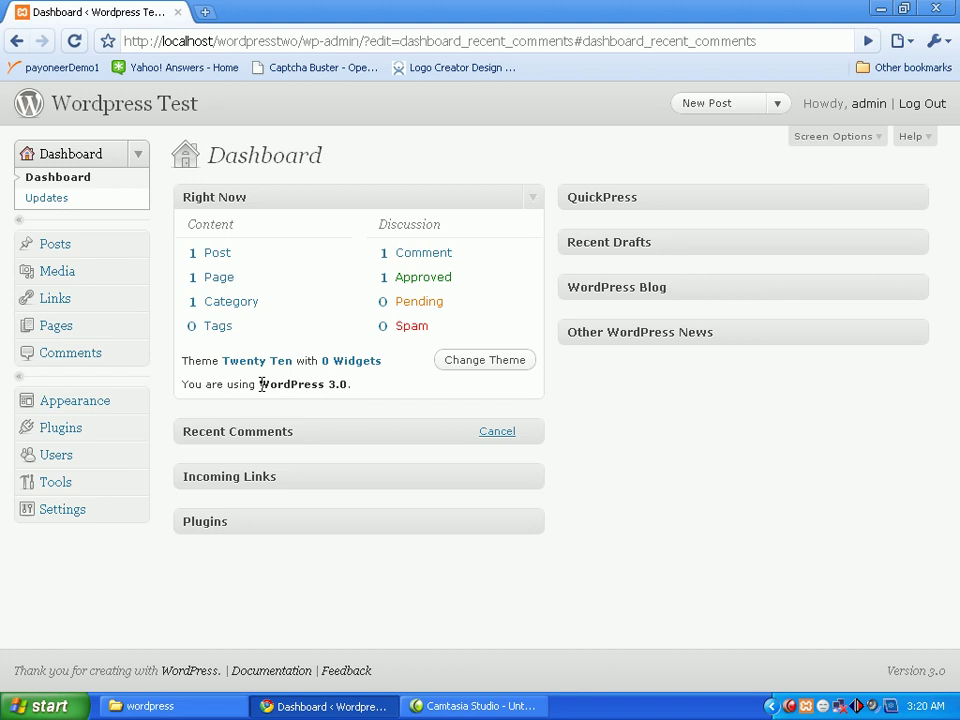
drag(261, 385, 367, 392)
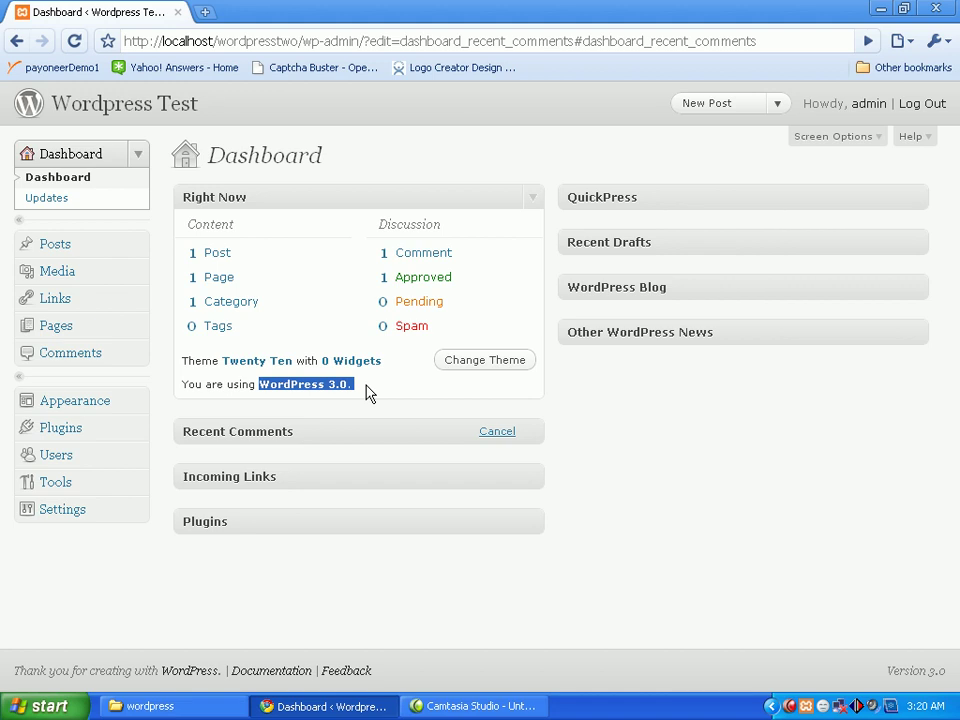
click(367, 392)
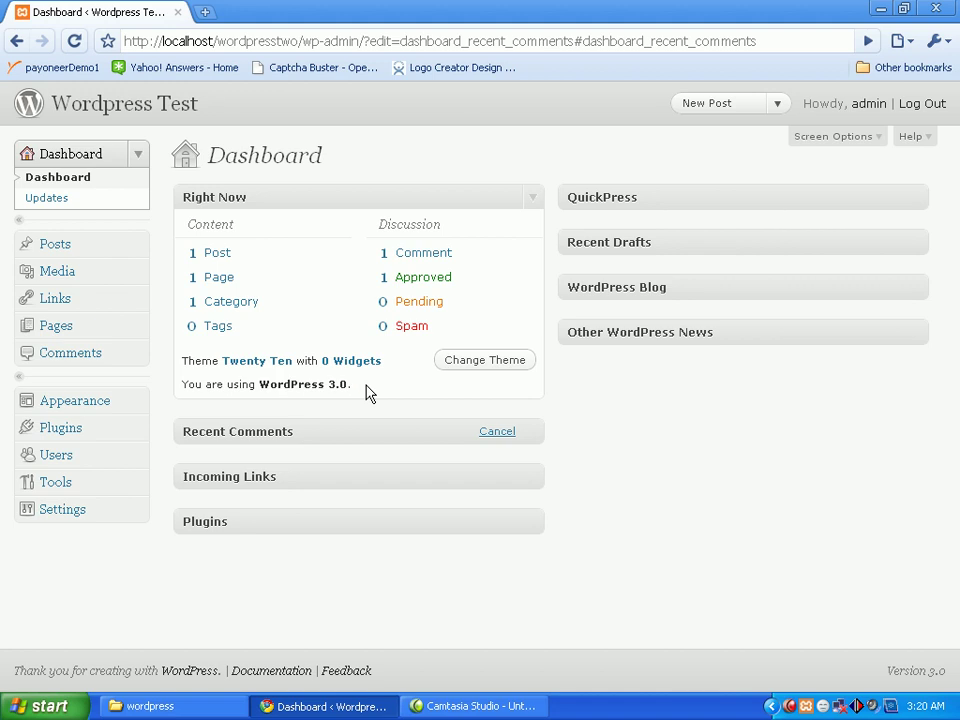
click(531, 196)
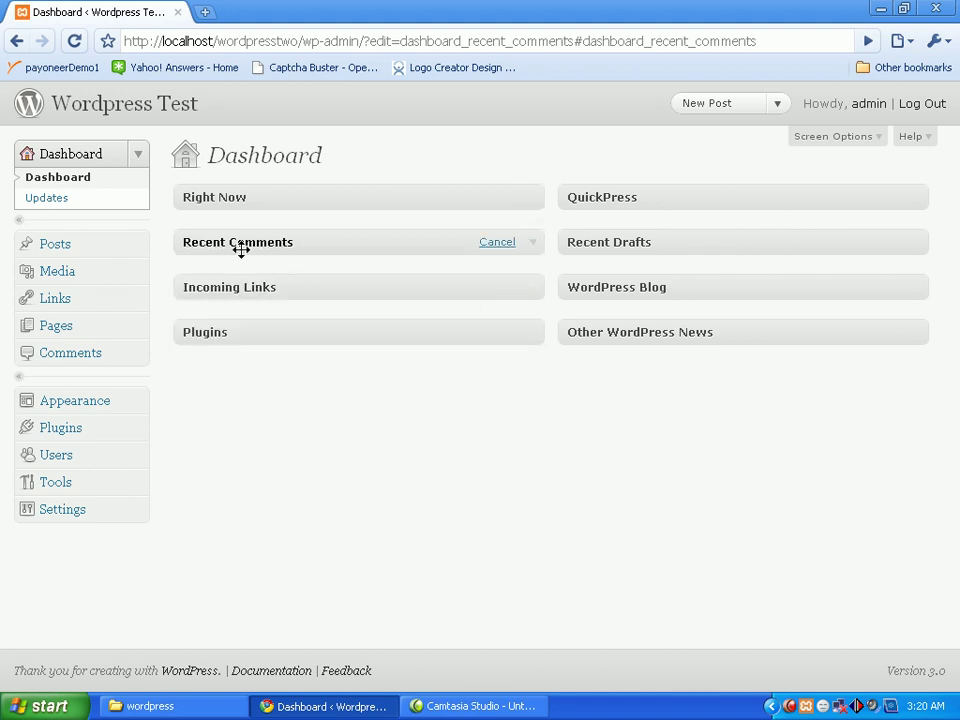
- Enter 10 as the number of comments to show in the Recent Comments widget and collapse it without submitting
click(532, 243)
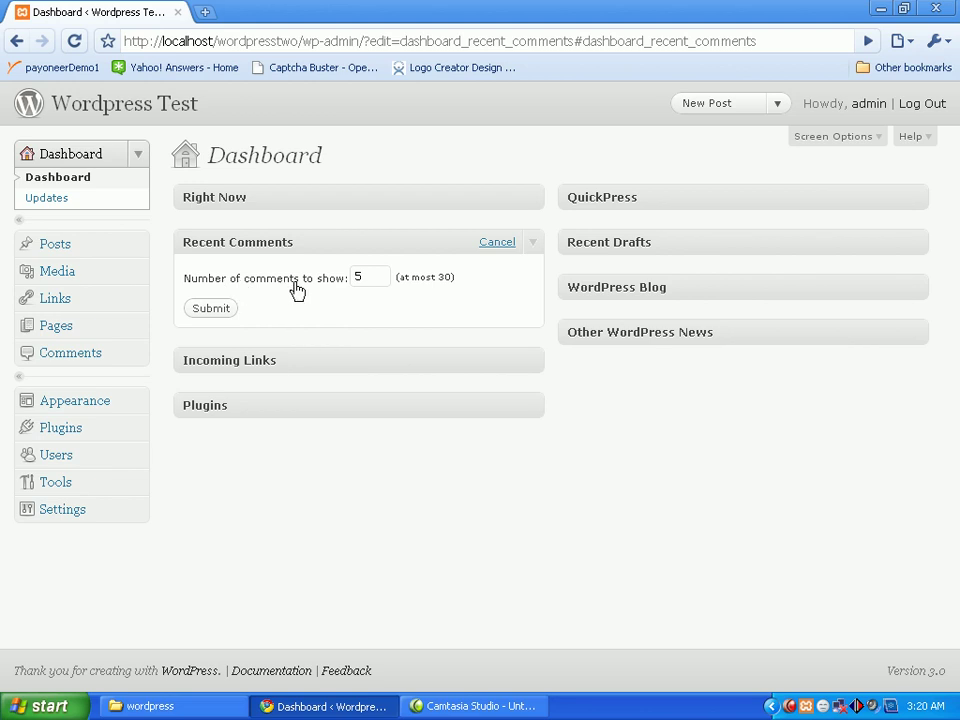
double_click(371, 276)
text(10)
drag(451, 276, 398, 277)
click(418, 296)
click(533, 245)
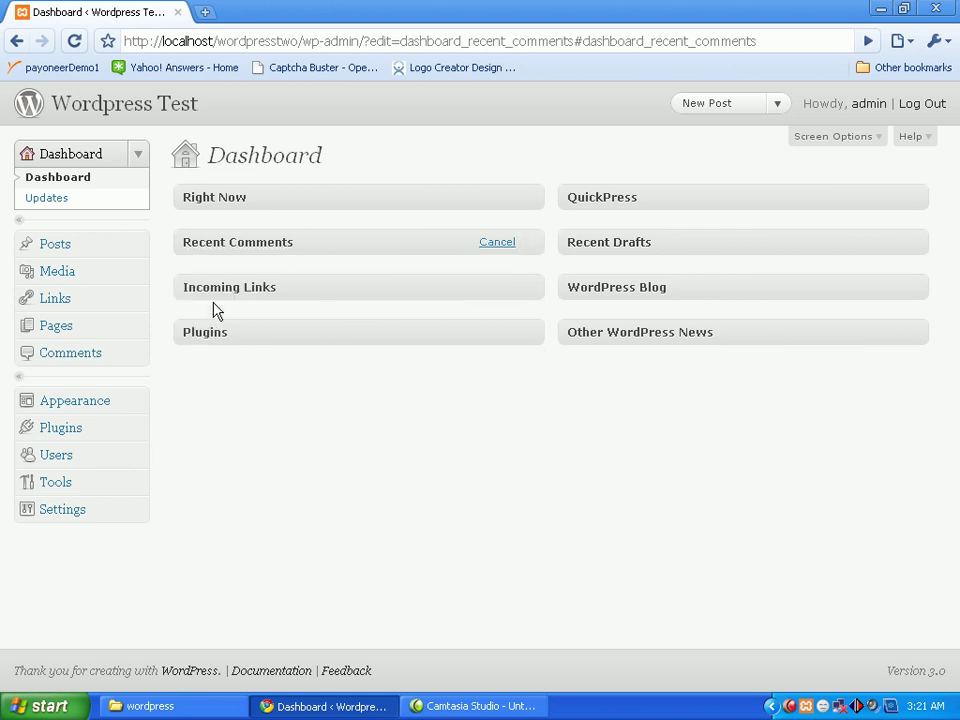
- Expand the Incoming Links widget to examine its feed text, and expand the Plugins widget
click(532, 289)
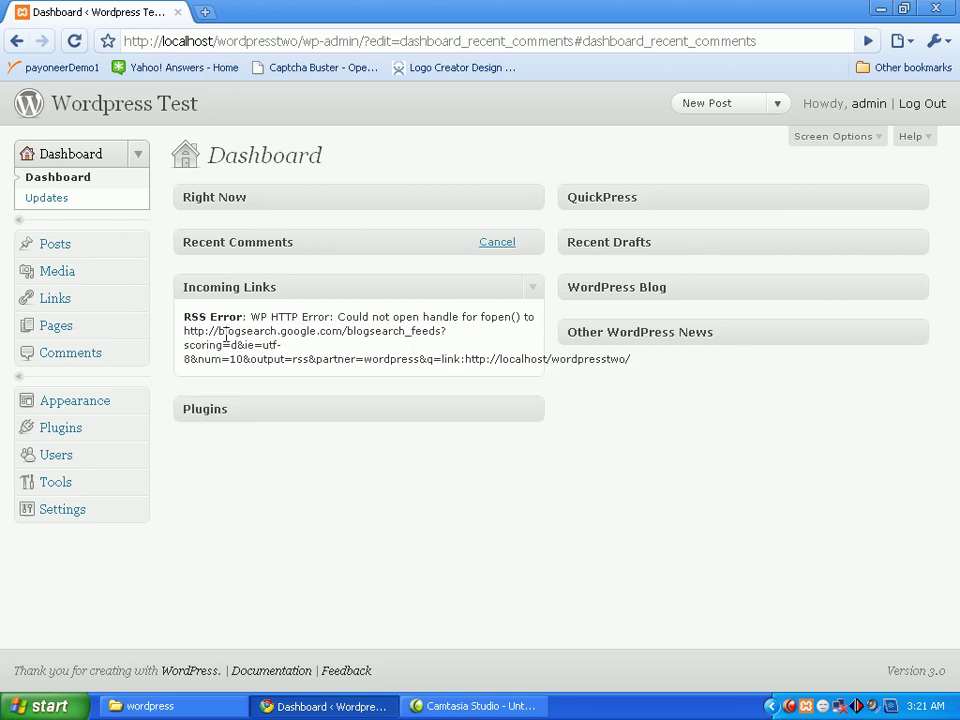
drag(196, 331, 440, 331)
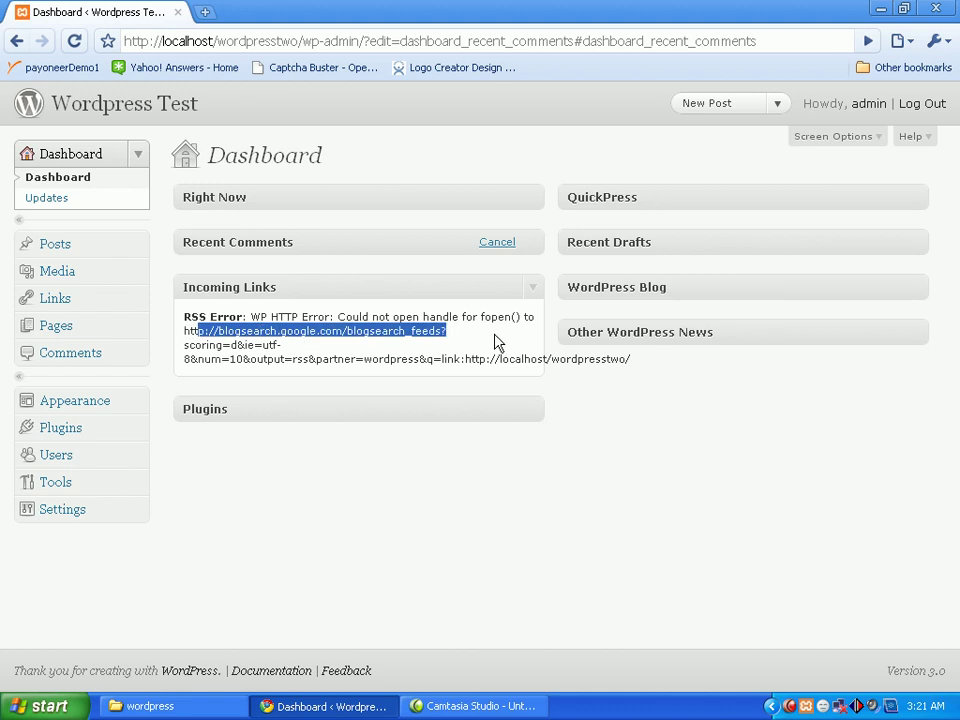
click(540, 437)
click(533, 417)
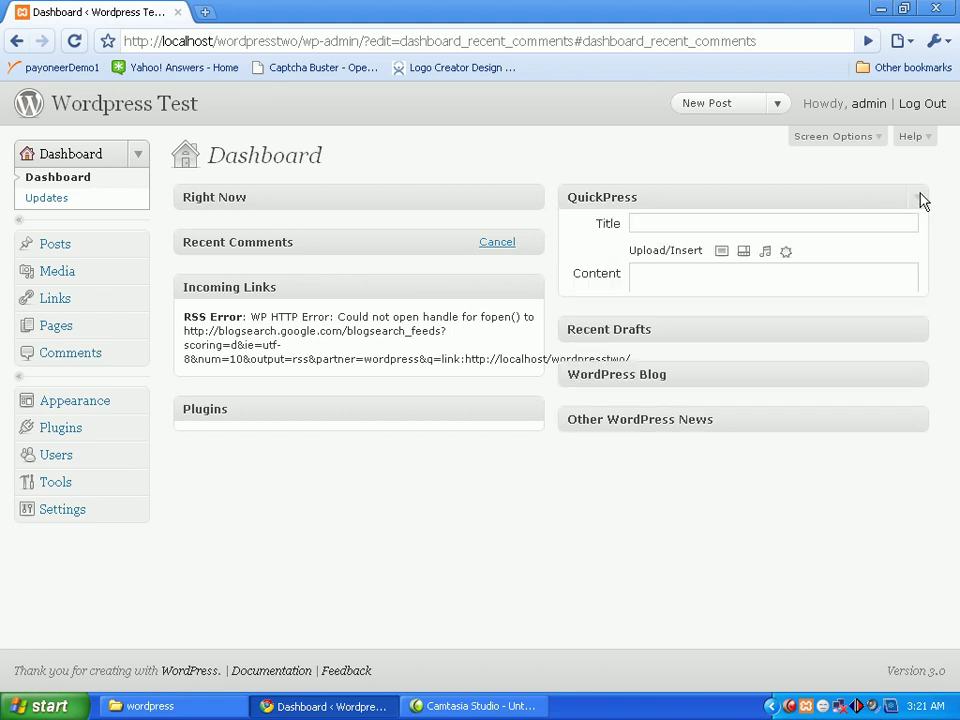
- Look over the QuickPress title and content fields, collapse that widget, and expand Recent Drafts to read its contents
click(703, 230)
click(696, 285)
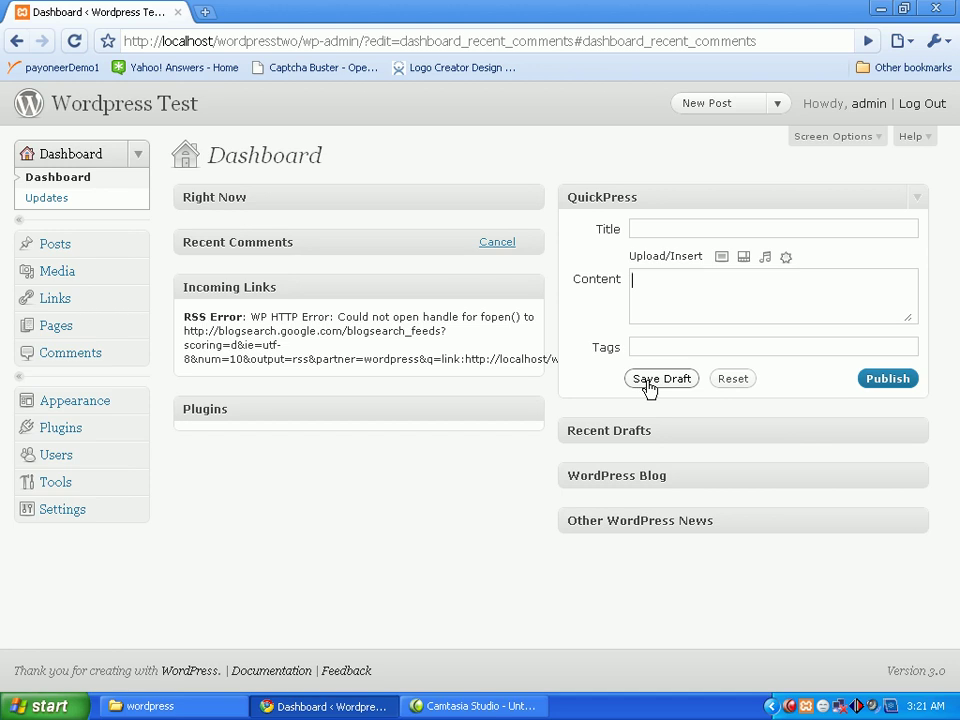
click(917, 201)
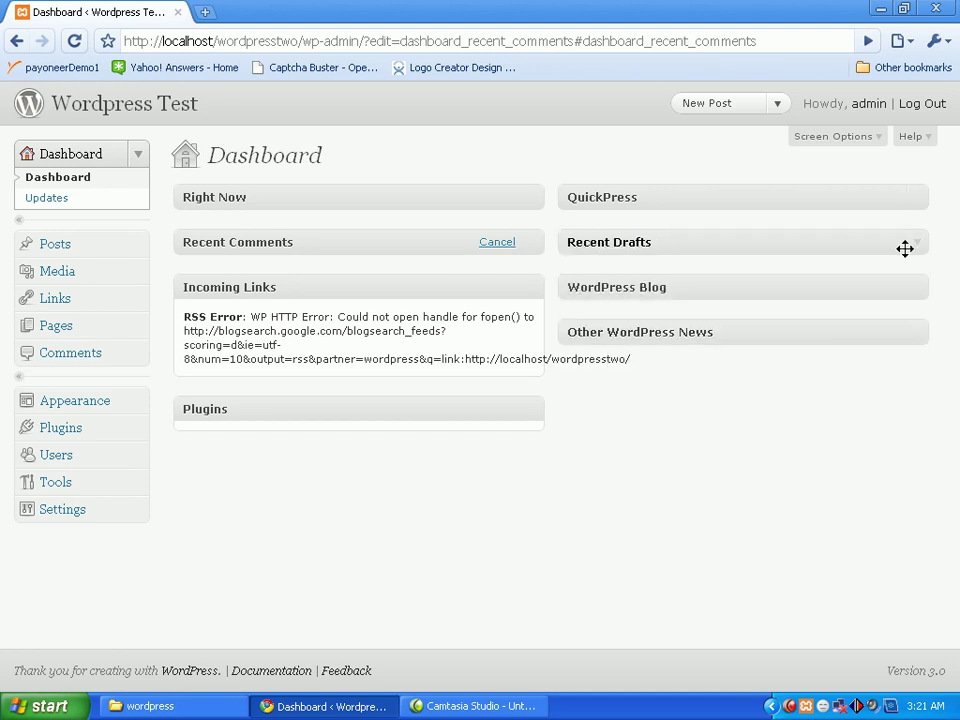
click(917, 241)
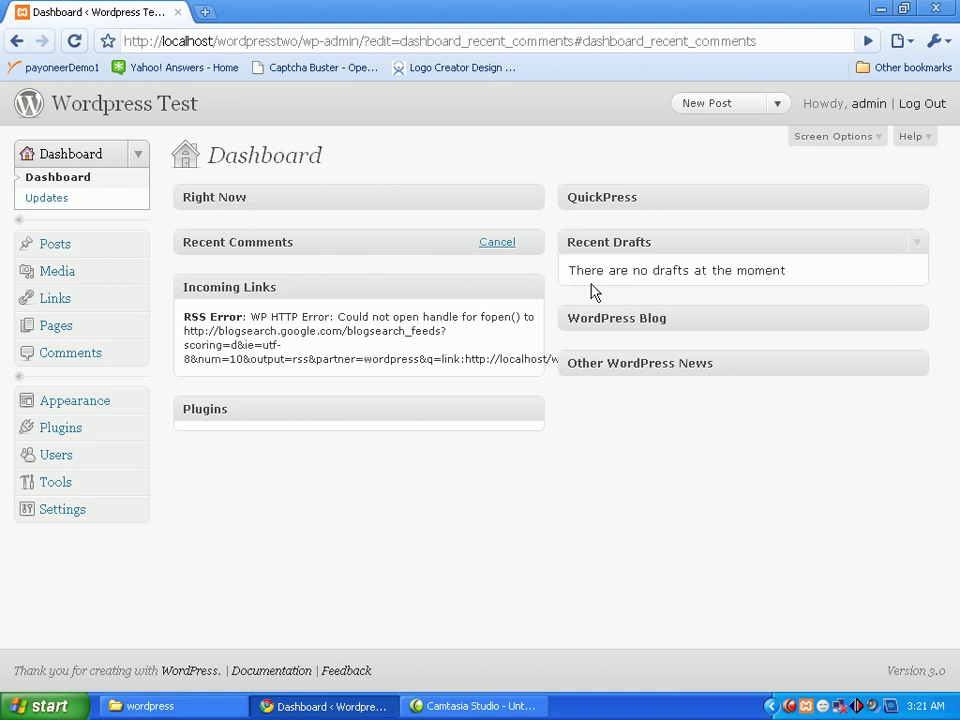
drag(588, 274, 799, 296)
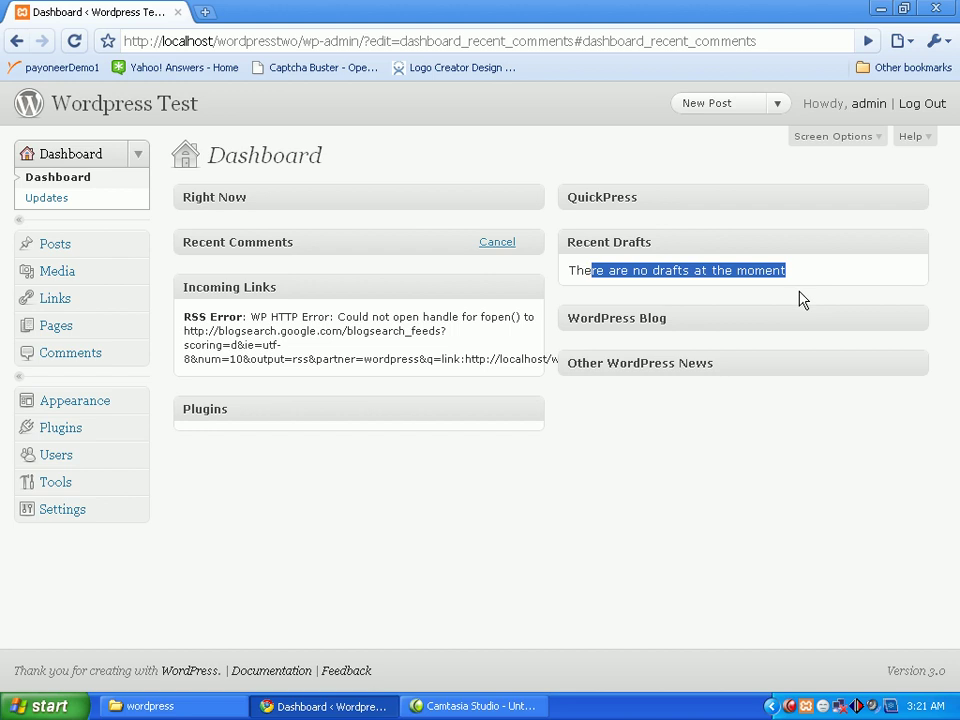
- Open the WordPress Blog widget's configuration to review its feed settings, and collapse it and the Incoming Links widget
mouse_move(903, 327)
click(874, 320)
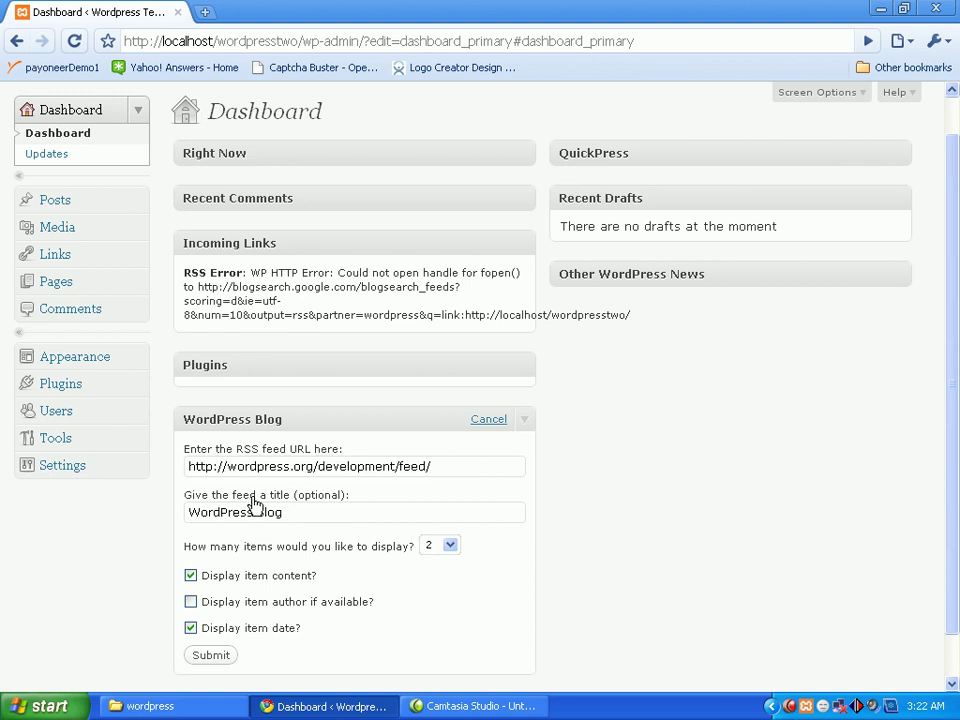
scroll(255, 505, down, 1)
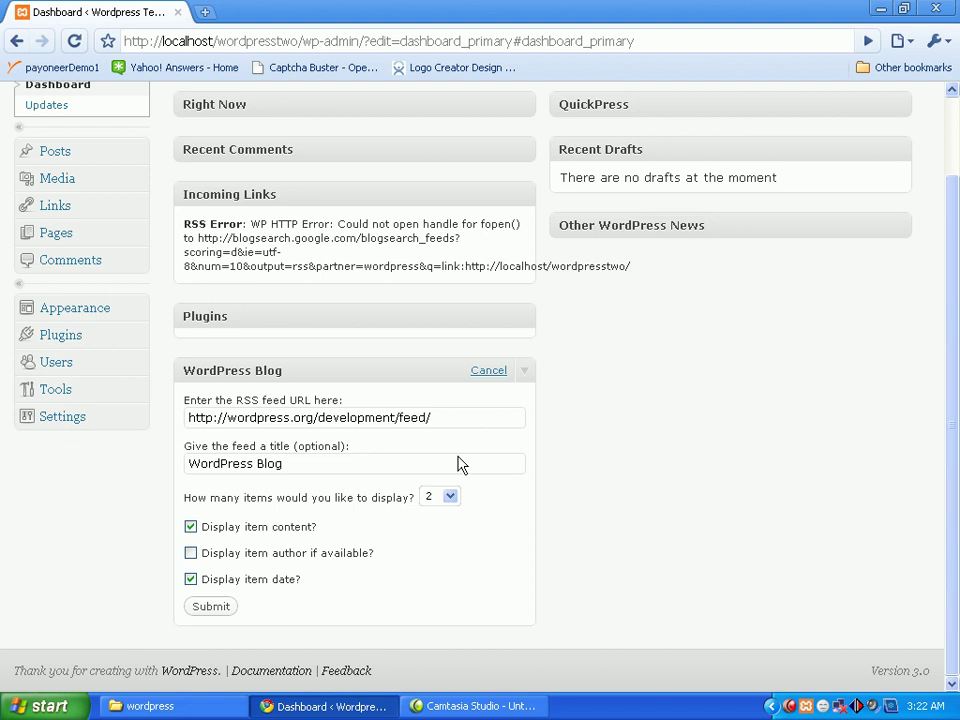
click(524, 372)
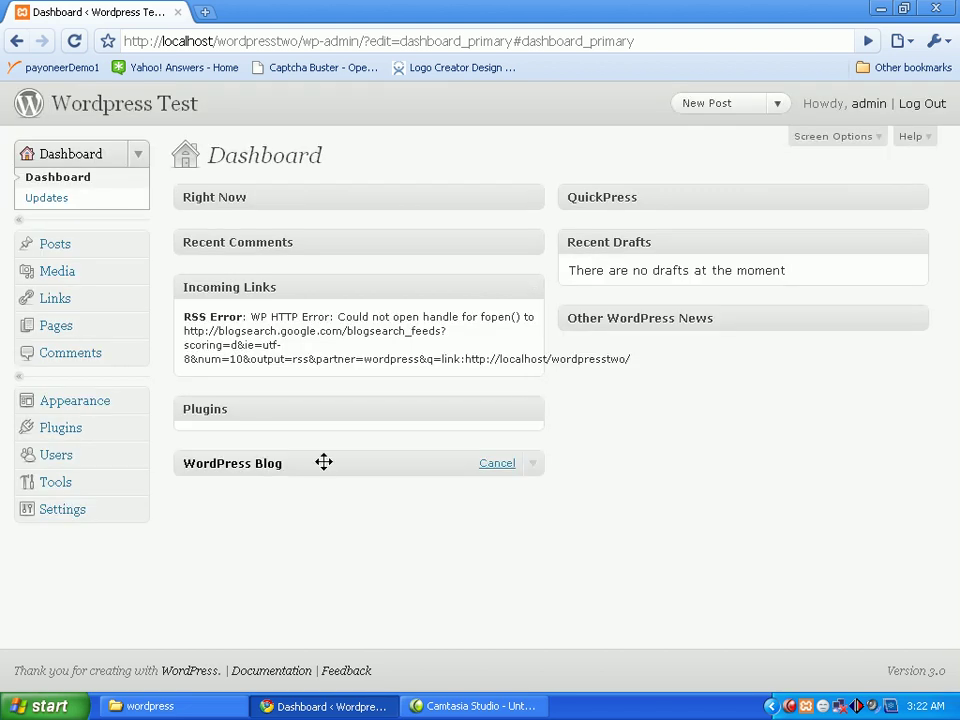
click(533, 288)
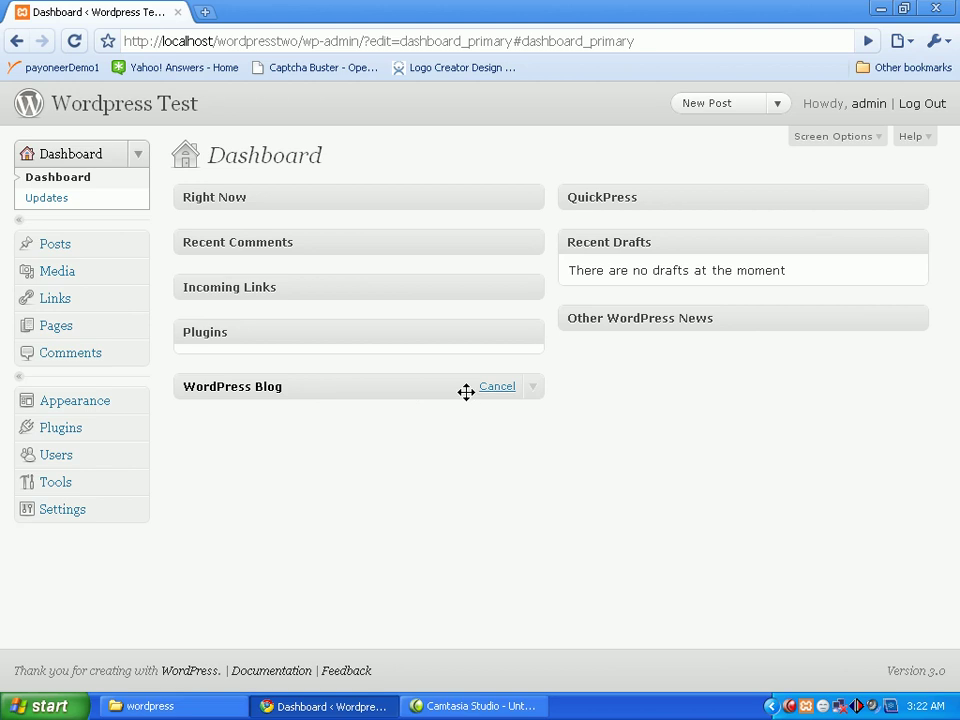
- Open the Other WordPress News widget's configuration to review its feed URL, title and display options, and collapse the widget
mouse_move(647, 323)
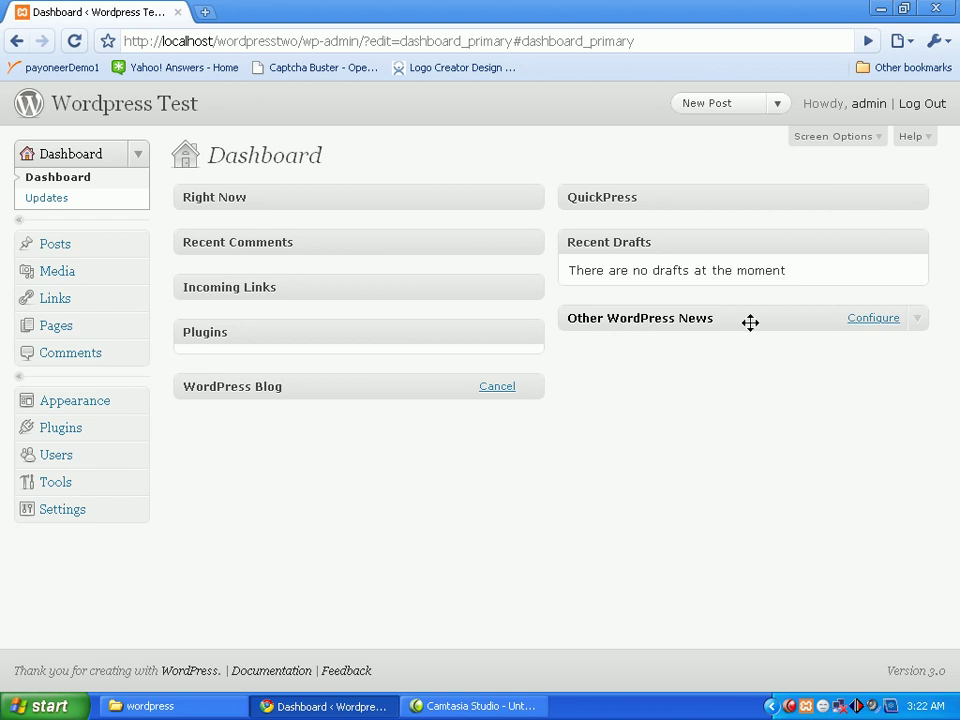
click(870, 322)
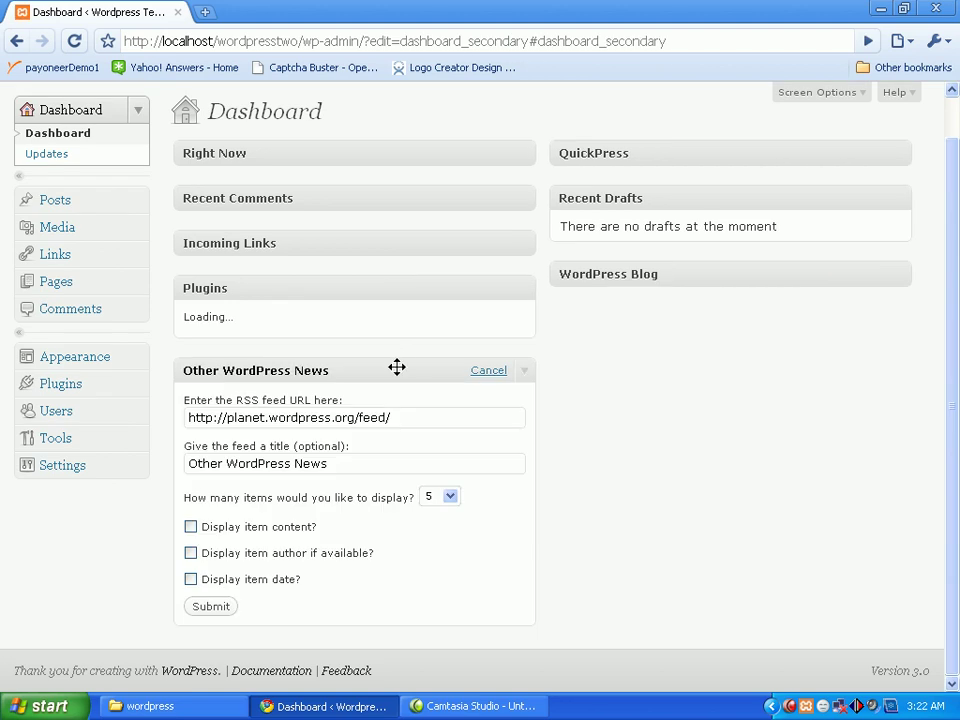
scroll(440, 360, up, 1)
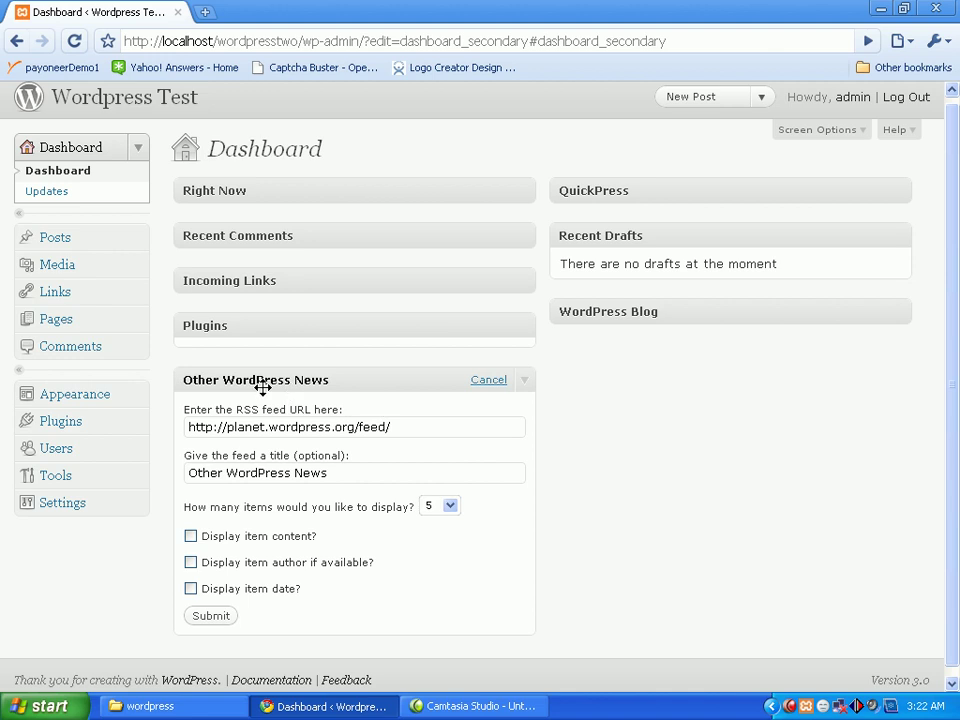
click(524, 382)
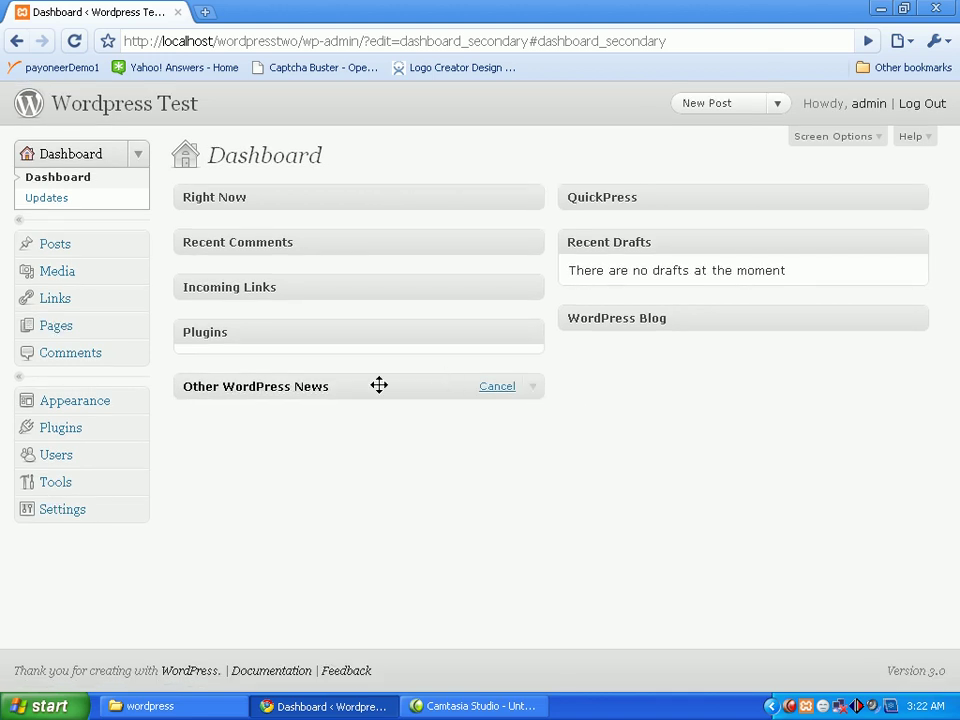